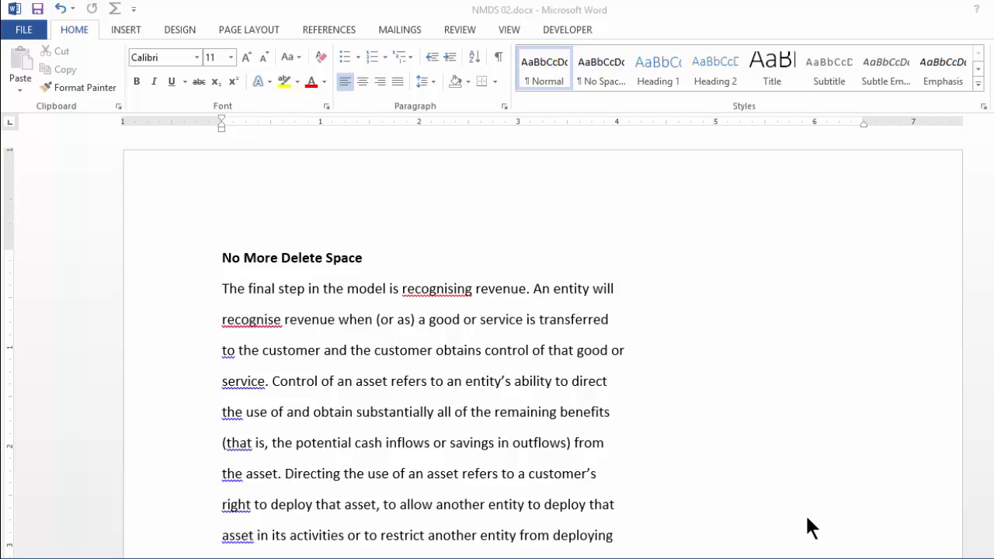
Join the first seven lines of the opening body paragraph by deleting the break at each line end.
click(634, 286)
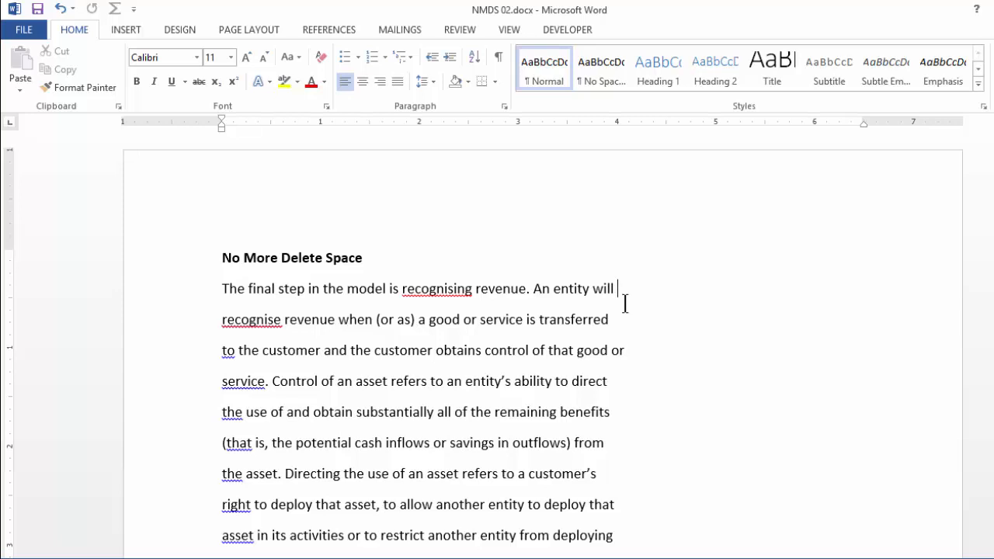
key(Delete)
key(End)
key(Delete)
key(End)
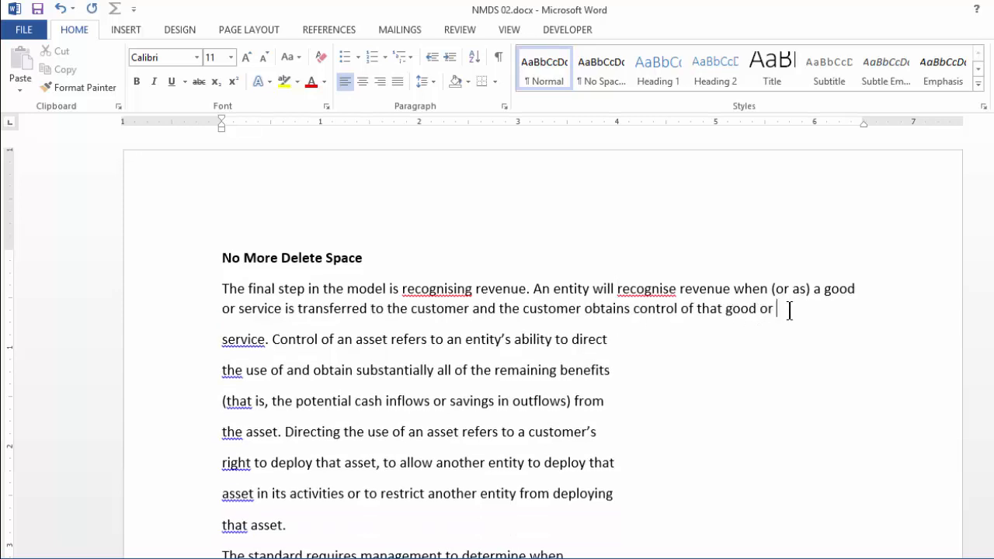
key(Delete)
key(End)
key(Delete)
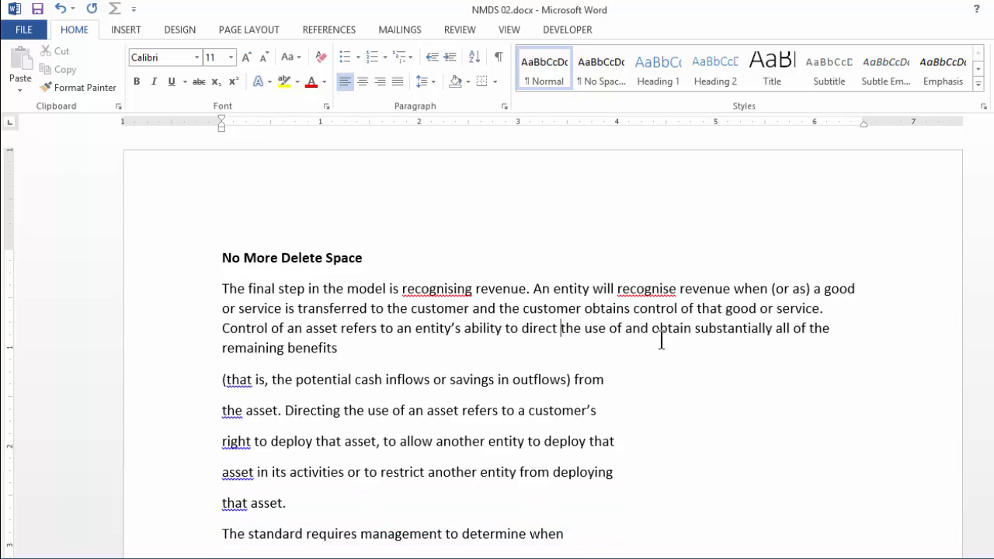
key(End)
key(Delete)
key(End)
key(Delete)
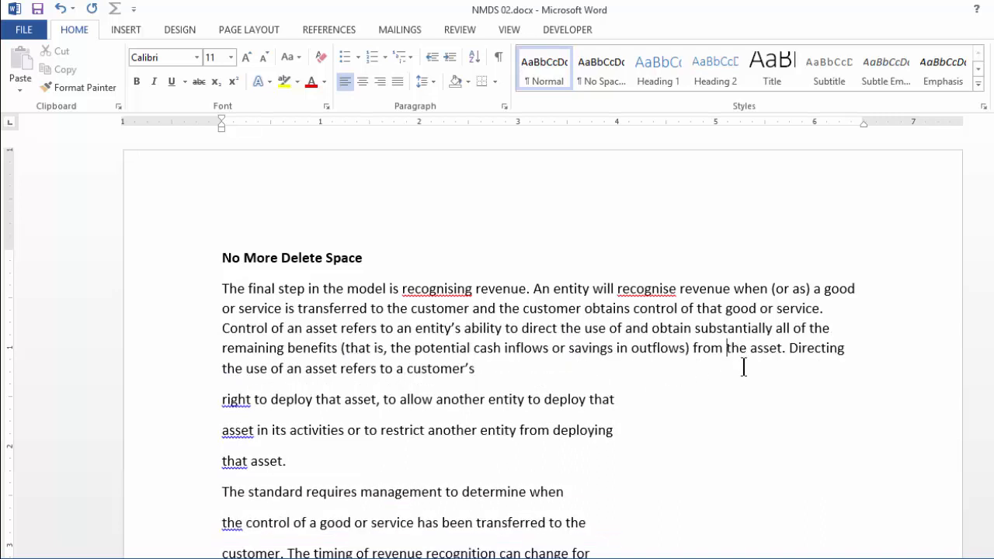
Undo all the manual line joins in the opening paragraph.
key(ctrl+z)
key(ctrl+z)
key(ctrl+z)
key(ctrl+z)
key(ctrl+z)
key(ctrl+z)
key(ctrl+z)
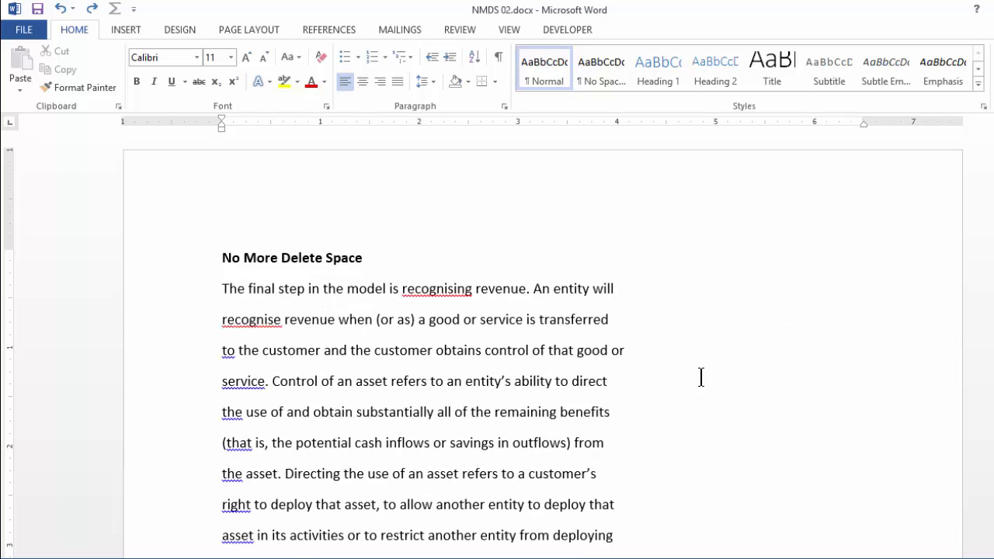
Select the first body line and display the formatting marks to examine how the lines end.
double_click(225, 289)
drag(319, 297, 621, 281)
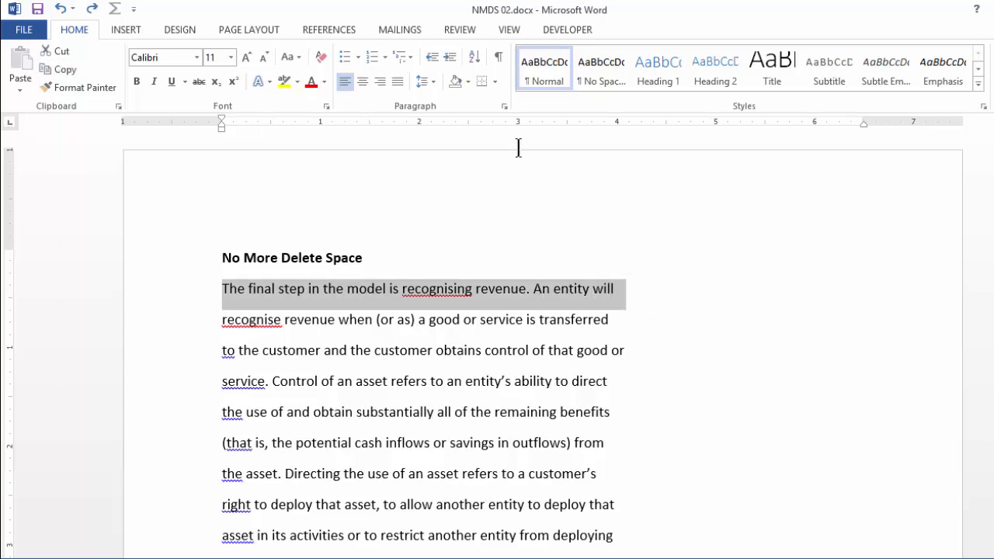
click(498, 55)
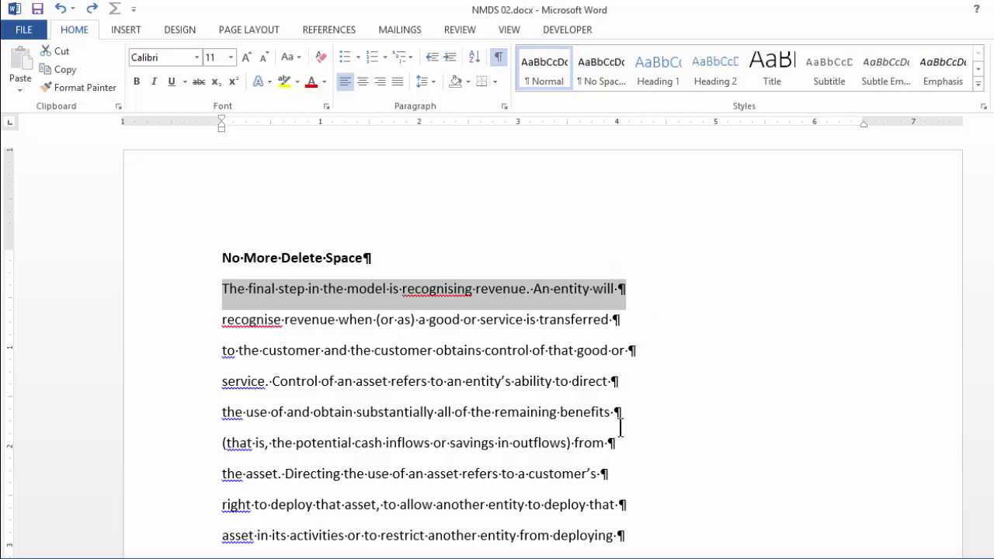
Try deleting the paragraph mark after "An entity will", and restore the line break.
click(625, 288)
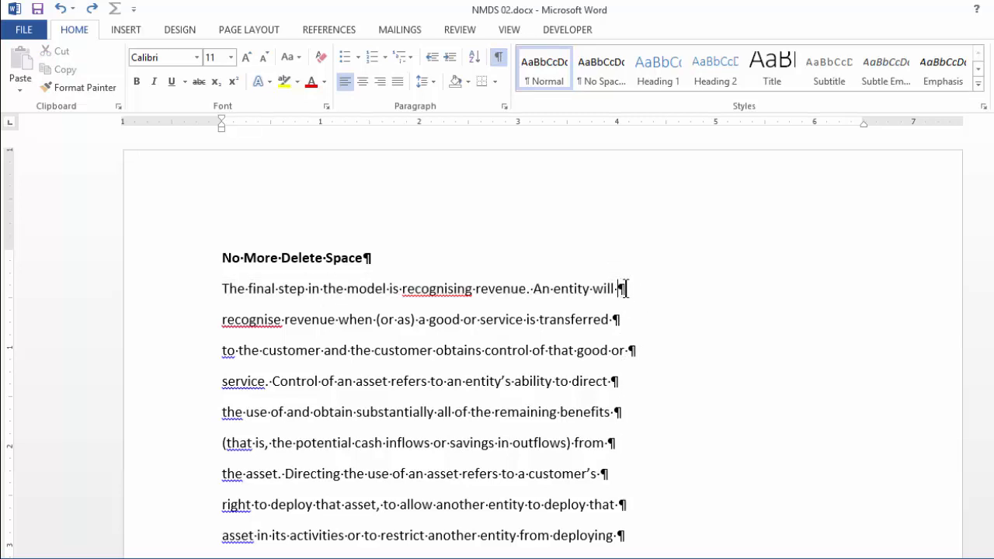
key(Delete)
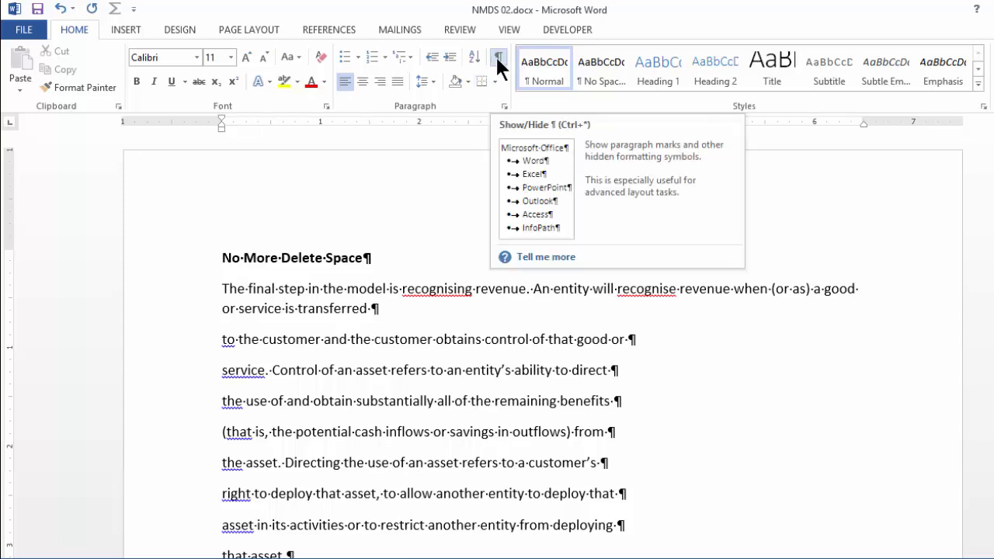
key(Return)
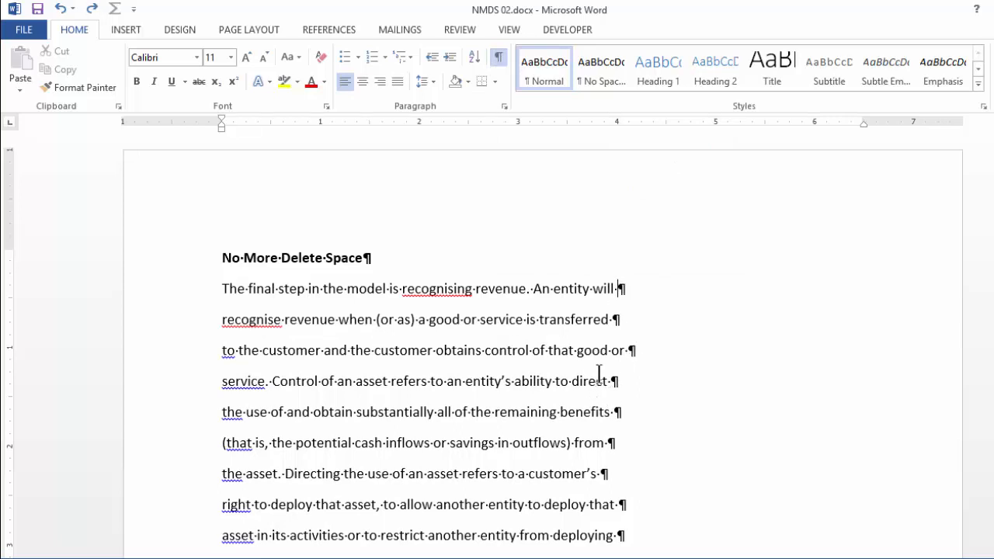
Set up a find-and-replace with expanded options that searches for paragraph marks (^p), keeping the dialog clear of the text.
click(221, 288)
key(ctrl+h)
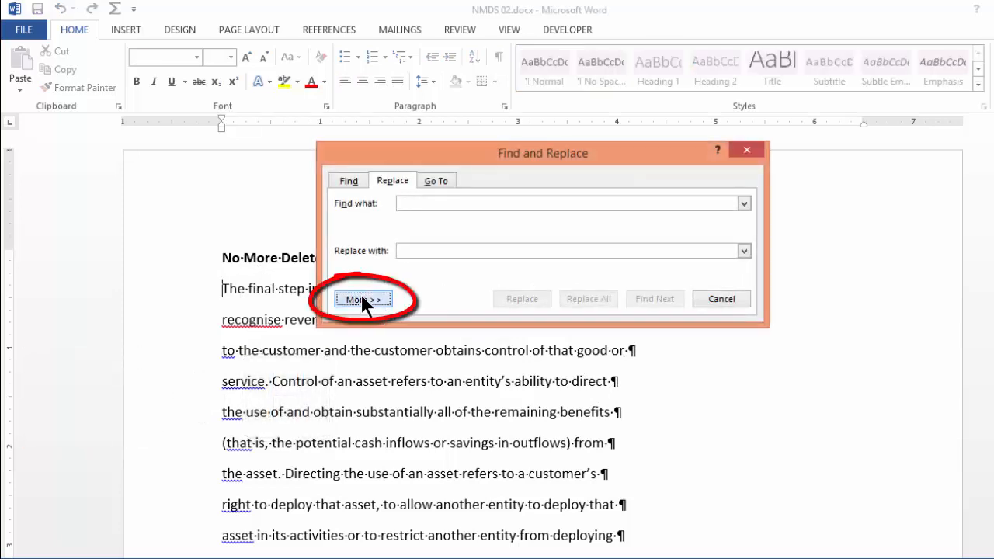
click(363, 300)
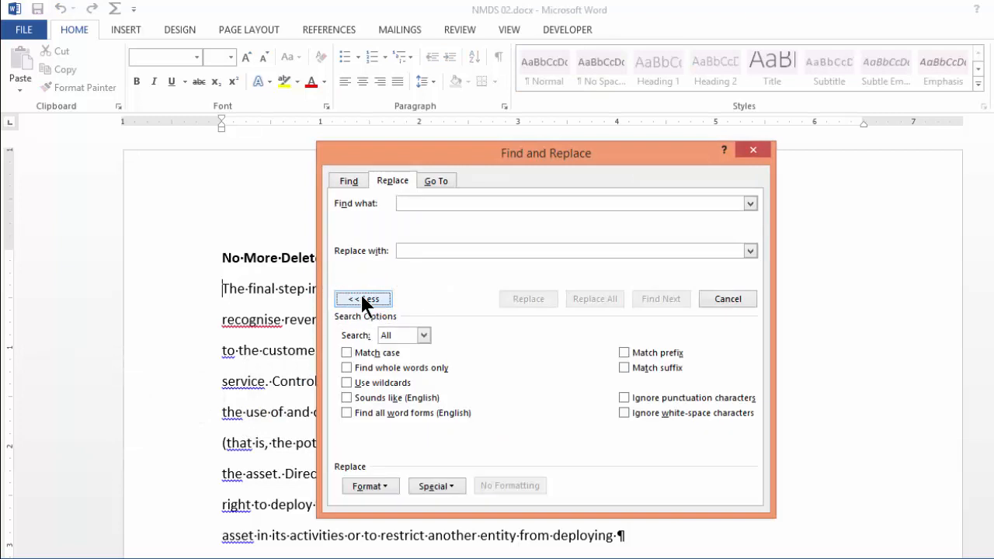
click(438, 486)
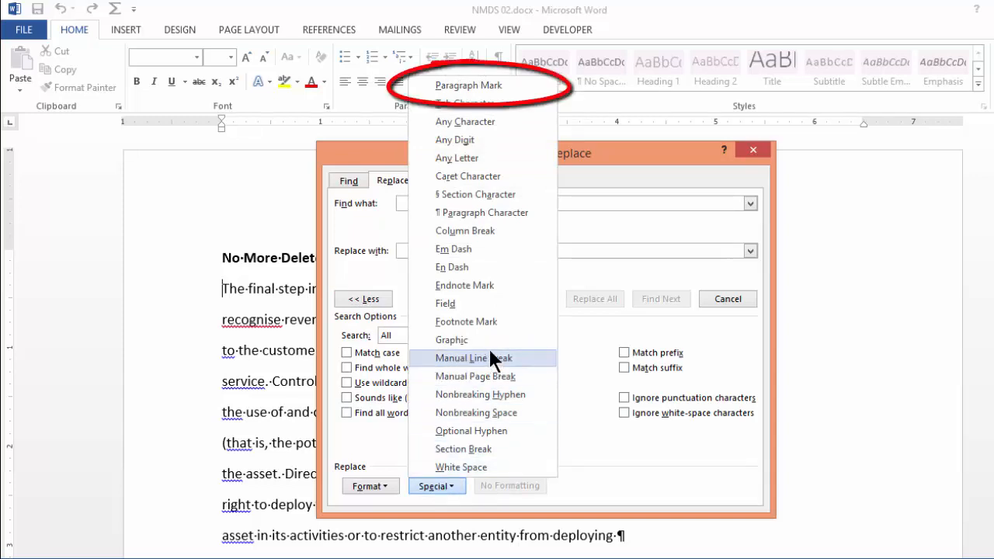
click(491, 86)
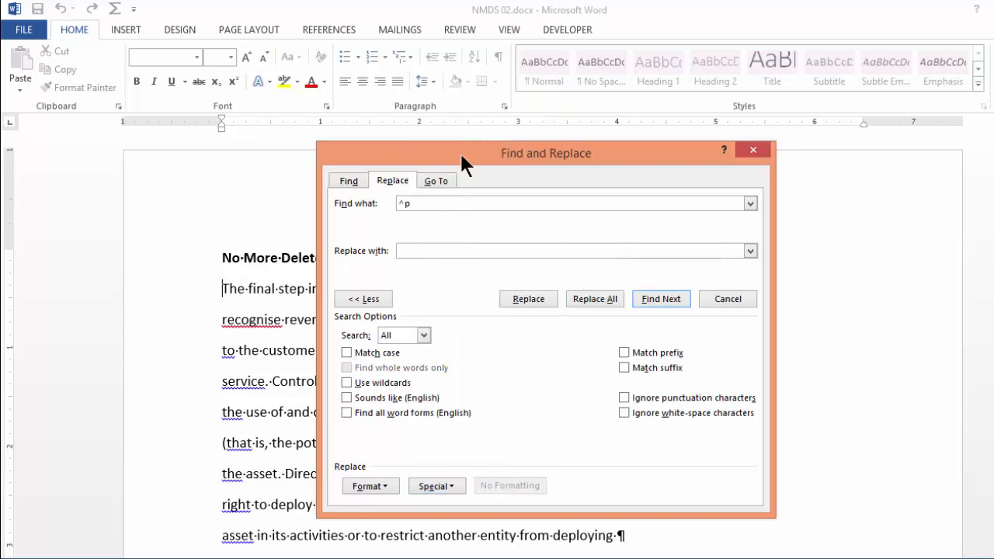
drag(462, 163, 718, 144)
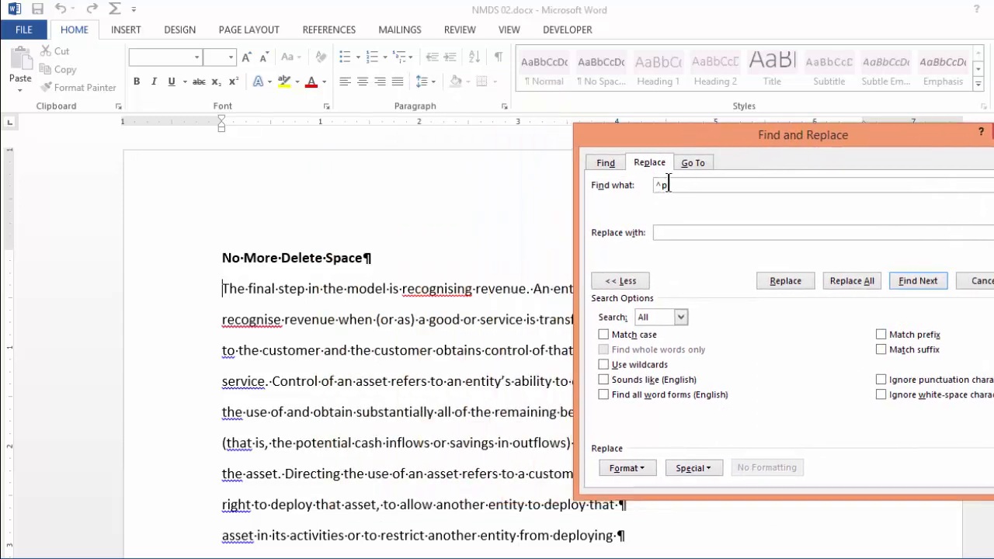
double_click(667, 185)
drag(669, 134, 757, 127)
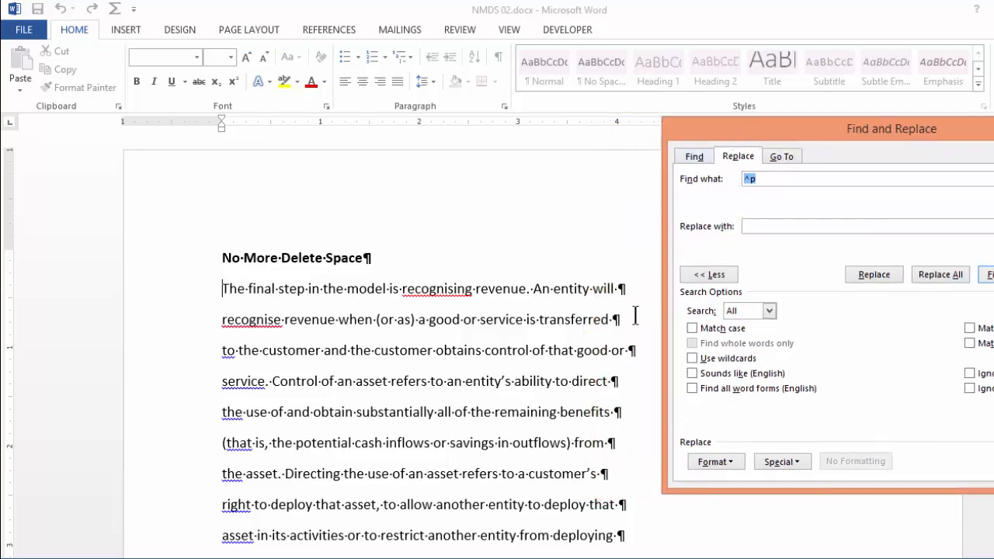
Replace all paragraph marks in the document with a space and close the find-and-replace dialog.
click(750, 227)
click(948, 274)
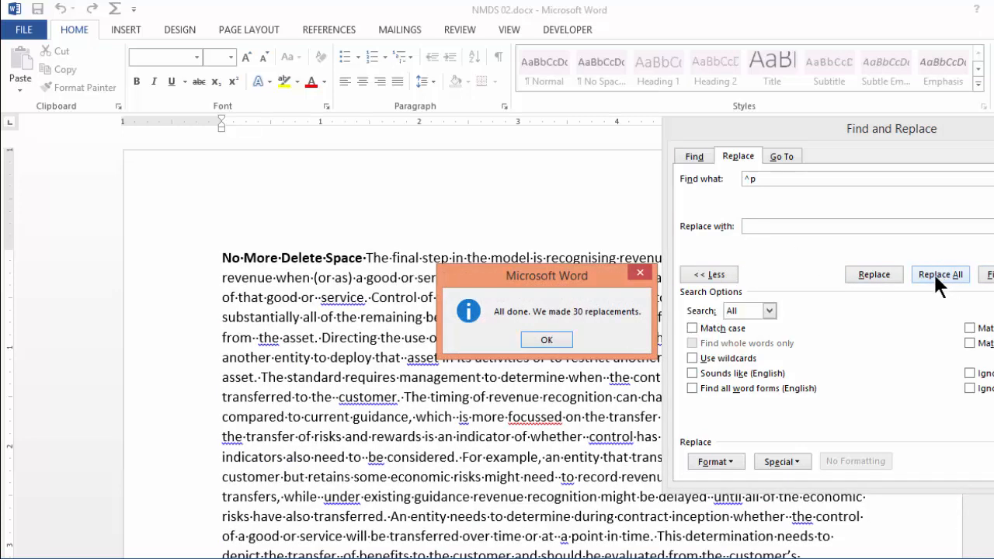
click(550, 340)
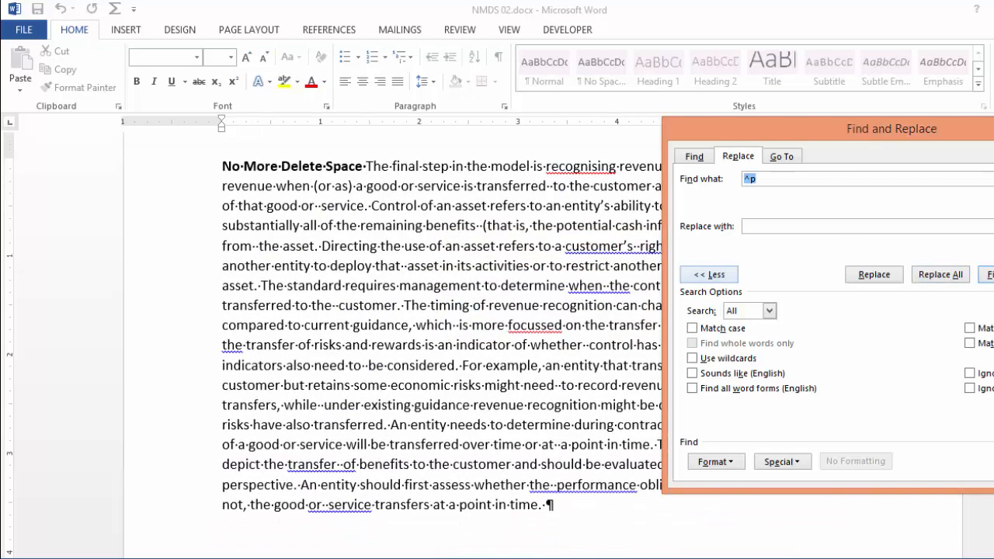
drag(983, 122, 671, 129)
click(799, 134)
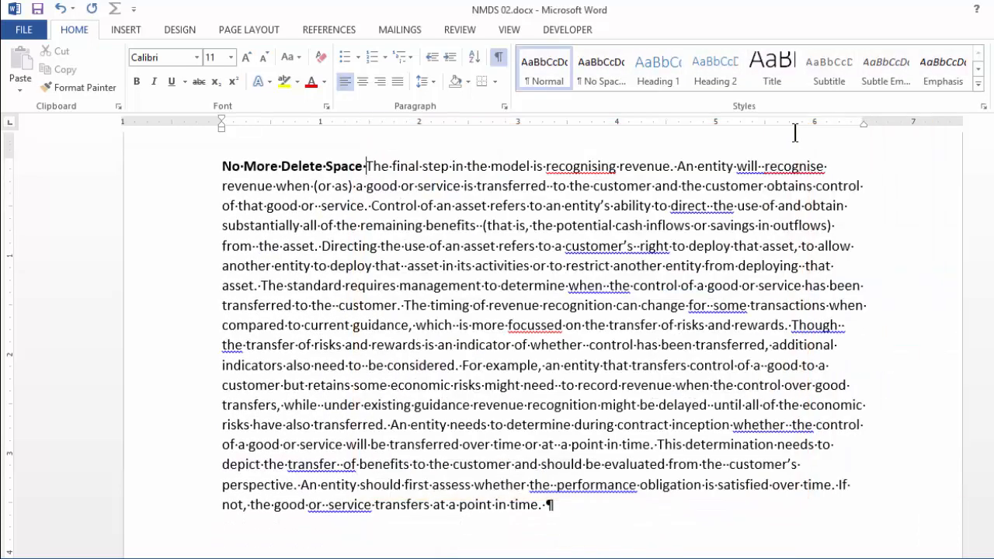
Hide the formatting marks and replace every double space in the text with a single space, including the rest of the document.
click(499, 59)
drag(541, 506, 225, 169)
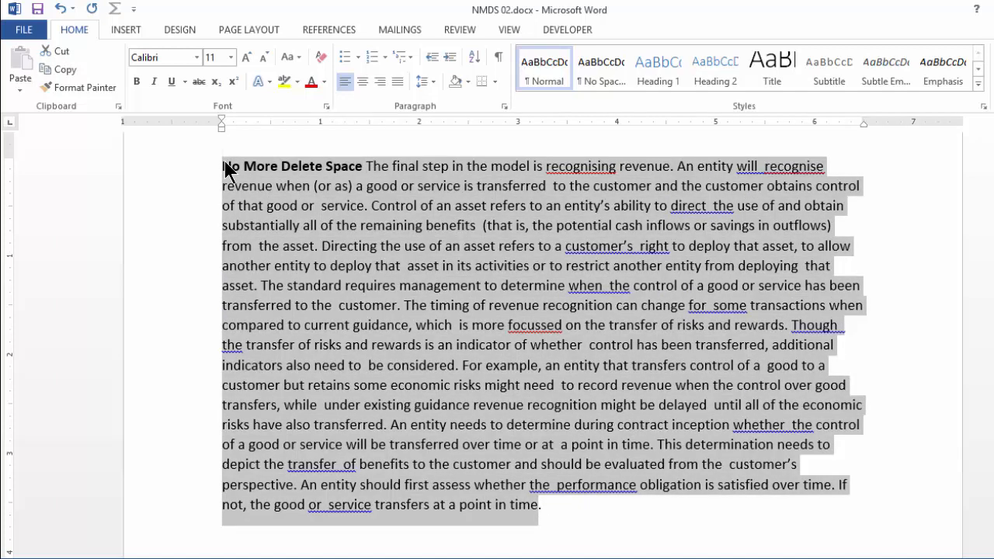
key(ctrl+h)
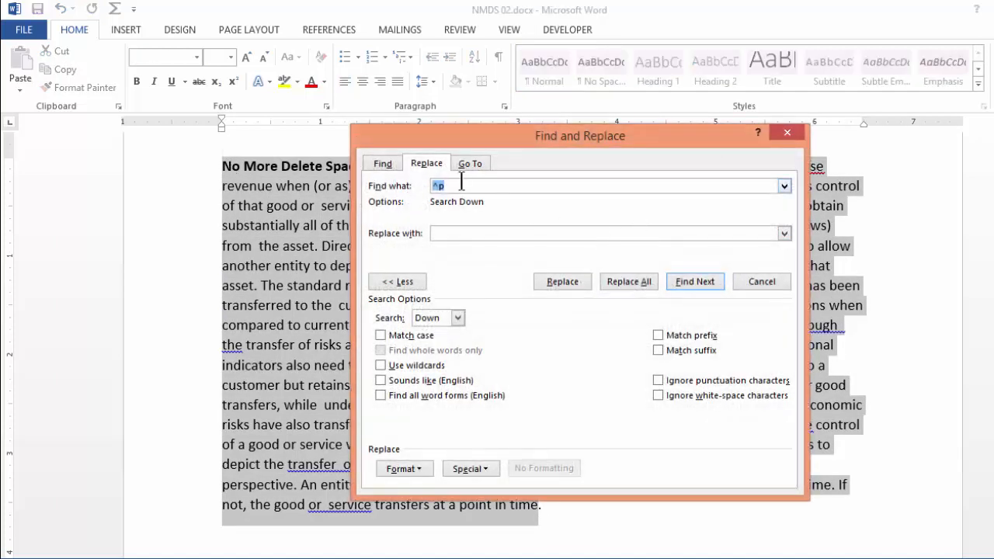
key(Delete)
click(468, 233)
click(632, 278)
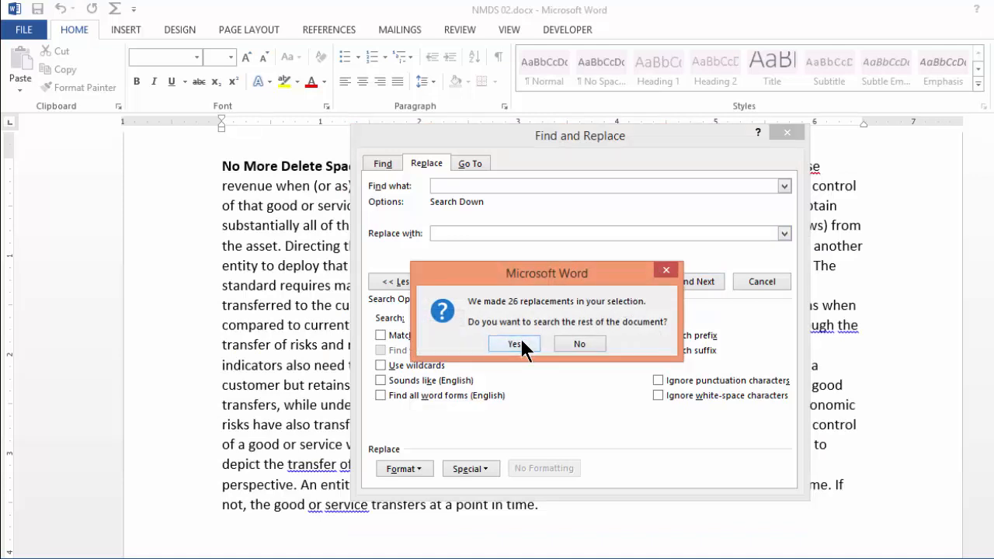
click(519, 343)
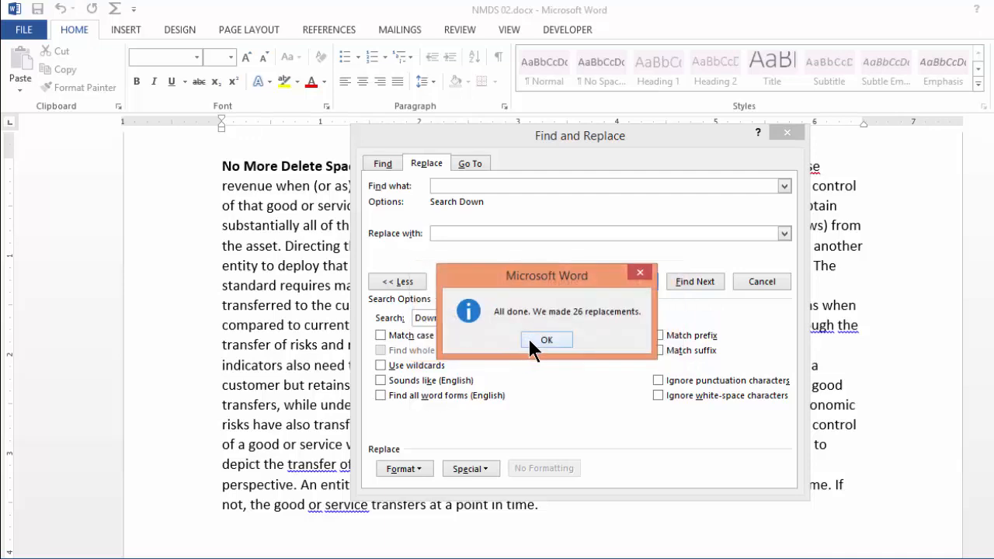
click(604, 340)
click(787, 135)
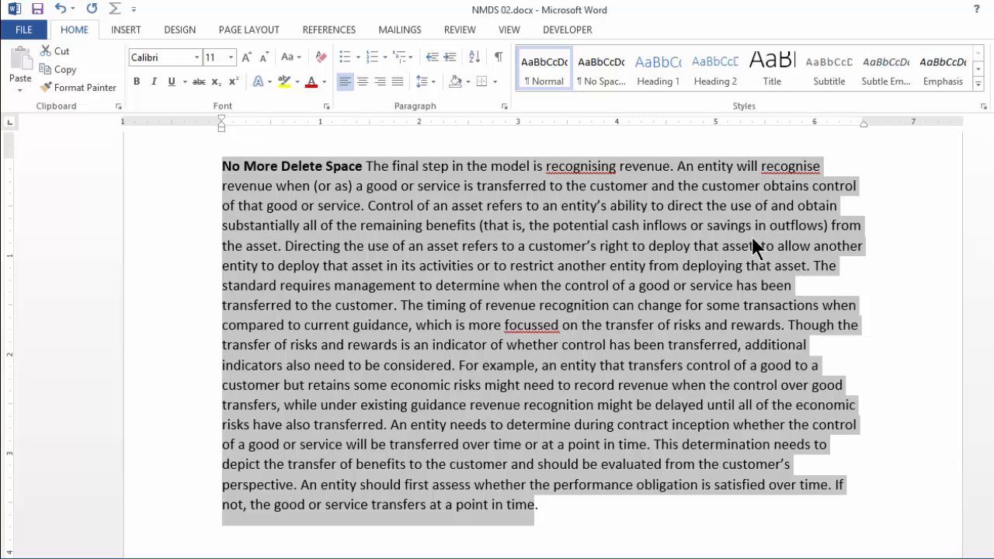
Undo both replacements to restore the separate lines, and remove the bottom border under the heading "No More Delete Space".
click(752, 246)
text(,)
key(ctrl+z)
key(ctrl+z)
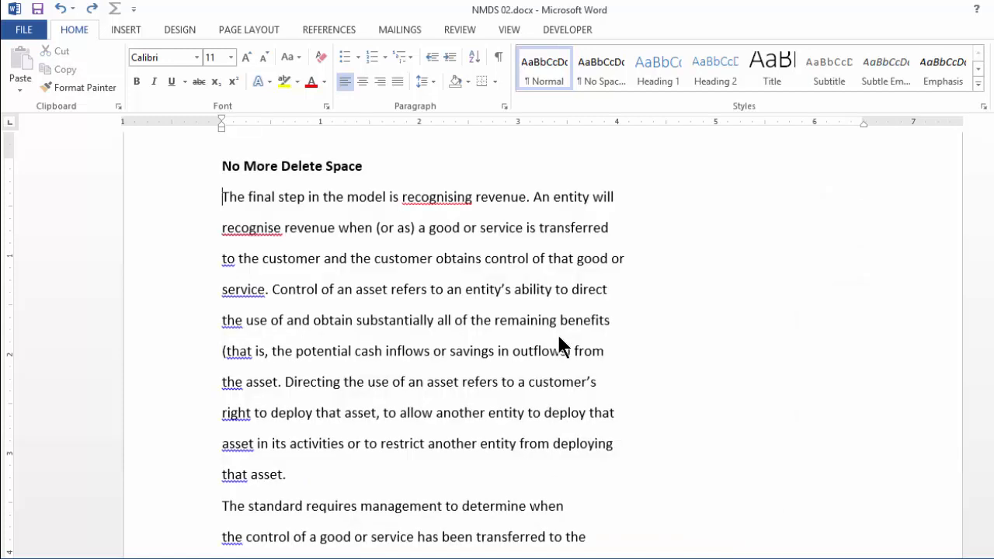
key(ctrl+z)
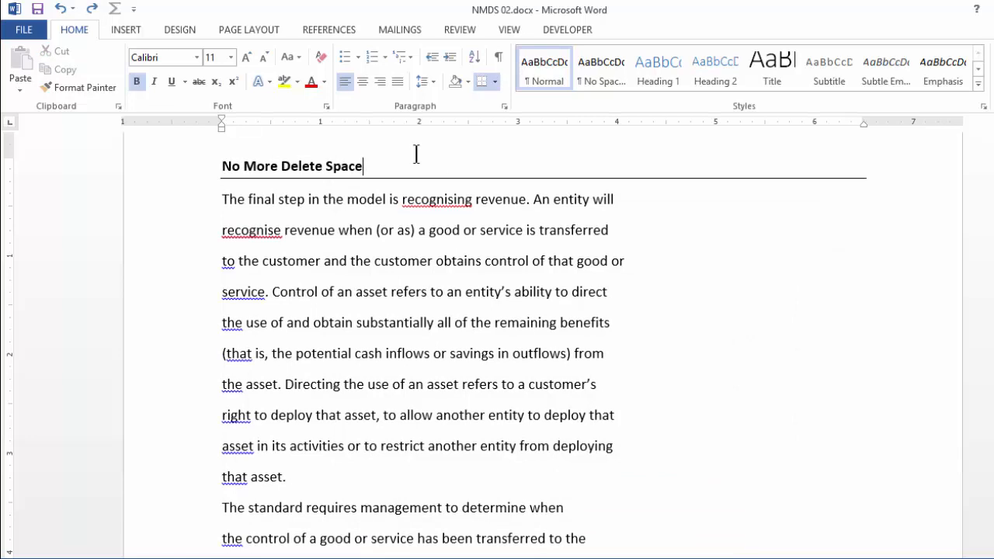
click(482, 82)
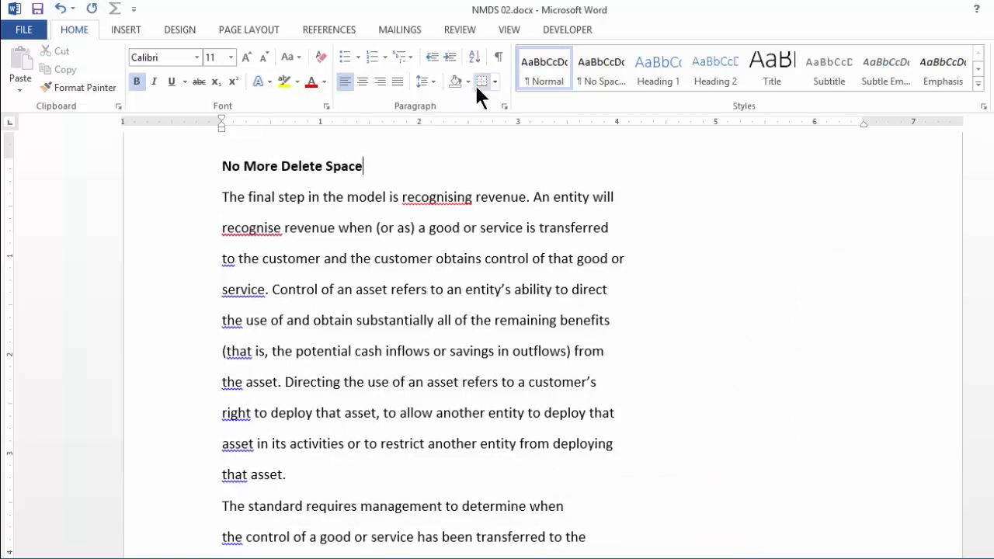
Highlight the end of the first body paragraph, after "that asse", in yellow, with the formatting marks hidden.
click(384, 233)
scroll(390, 247, down, 3)
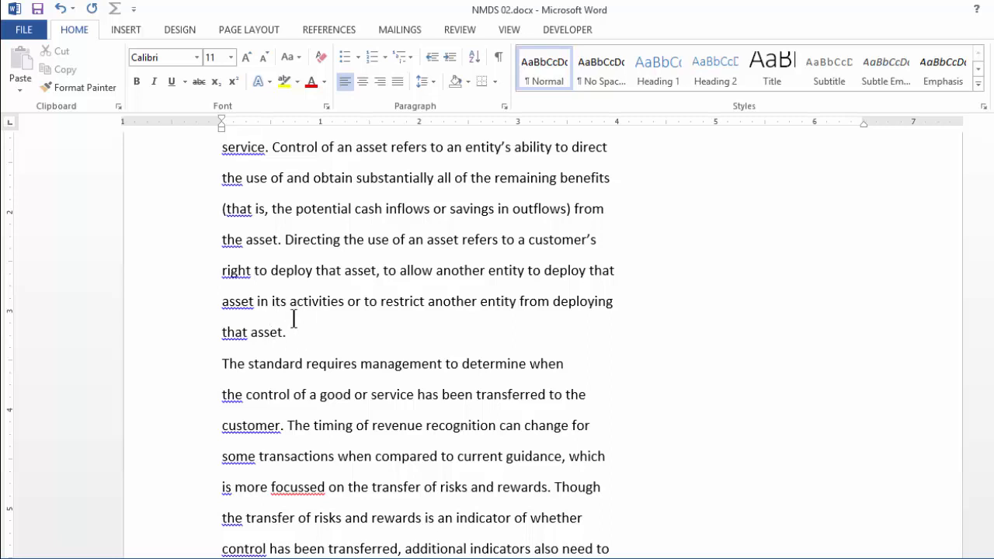
click(498, 59)
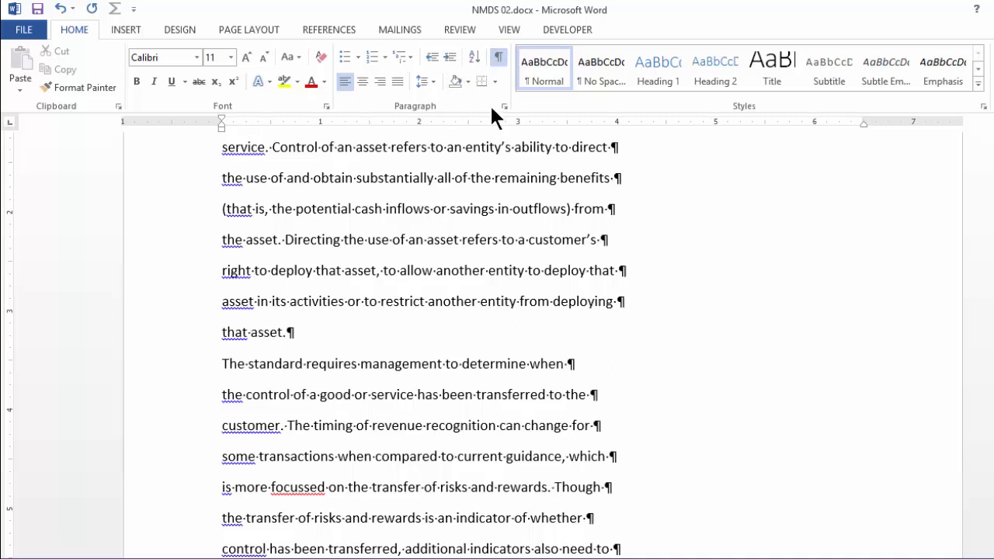
click(498, 57)
drag(305, 332, 273, 336)
click(285, 81)
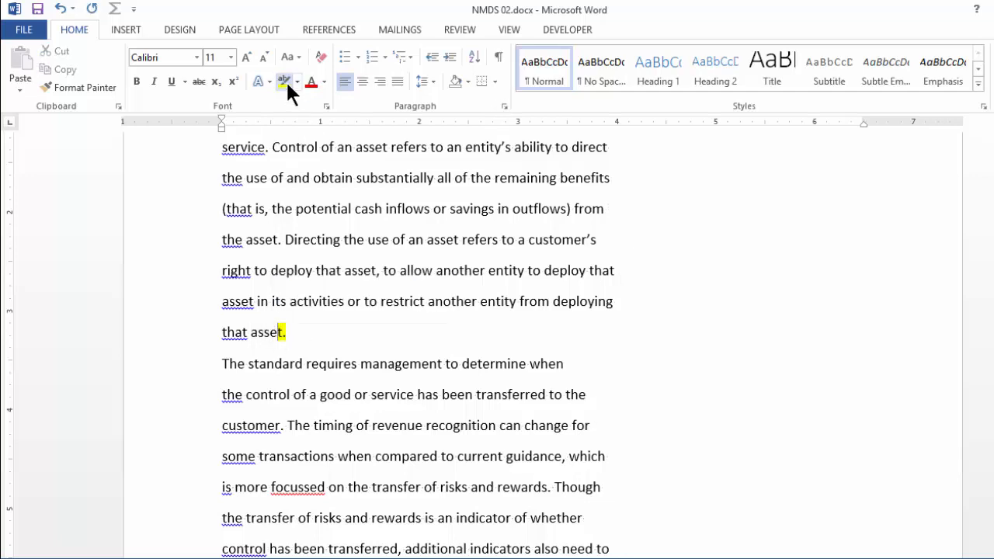
Highlight the full stop ending the second body paragraph, after "have also transferred", in yellow.
scroll(409, 315, down, 3)
drag(533, 419, 541, 421)
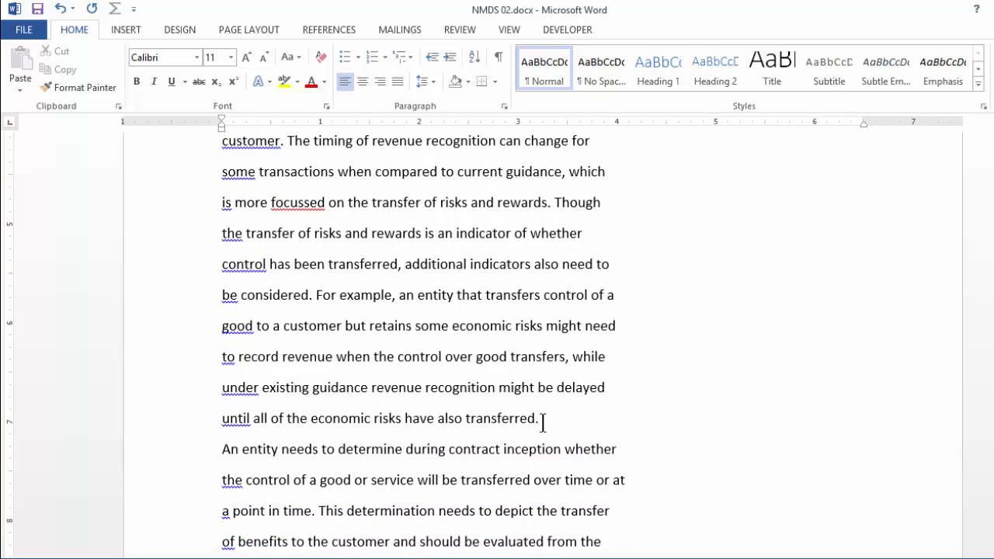
click(281, 82)
Highlight the end of the last paragraph, at "a point in time.", in yellow and return to the document's start.
scroll(419, 311, down, 2)
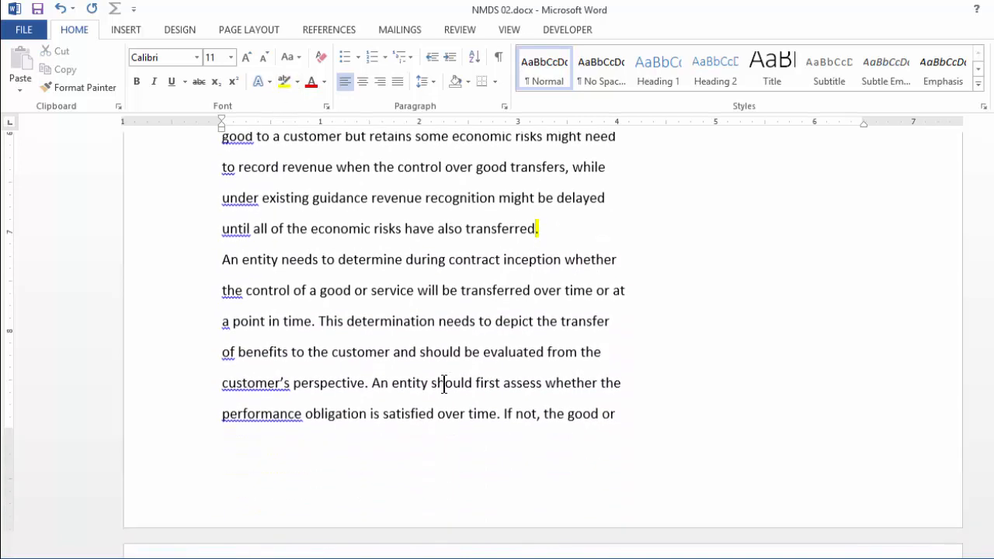
scroll(625, 437, down, 5)
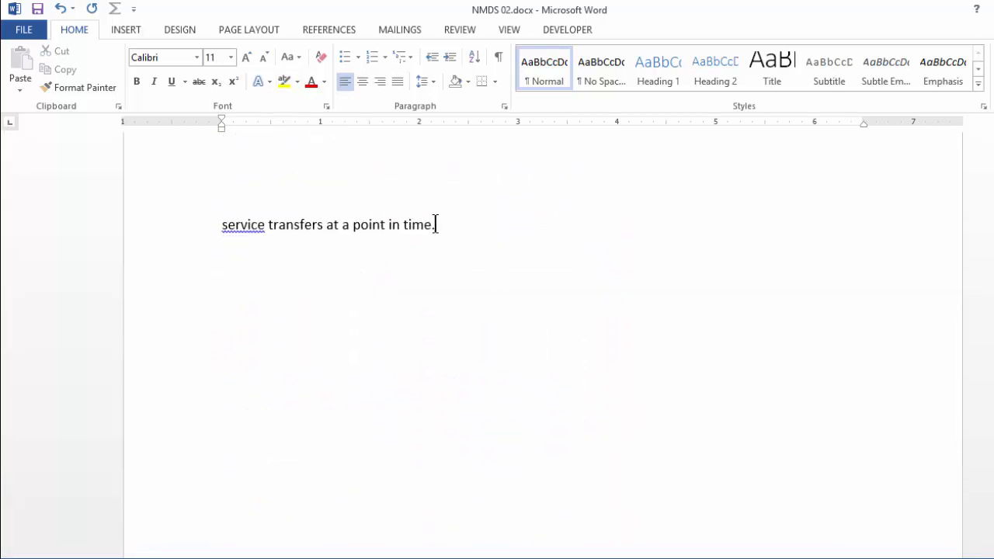
drag(438, 222, 426, 225)
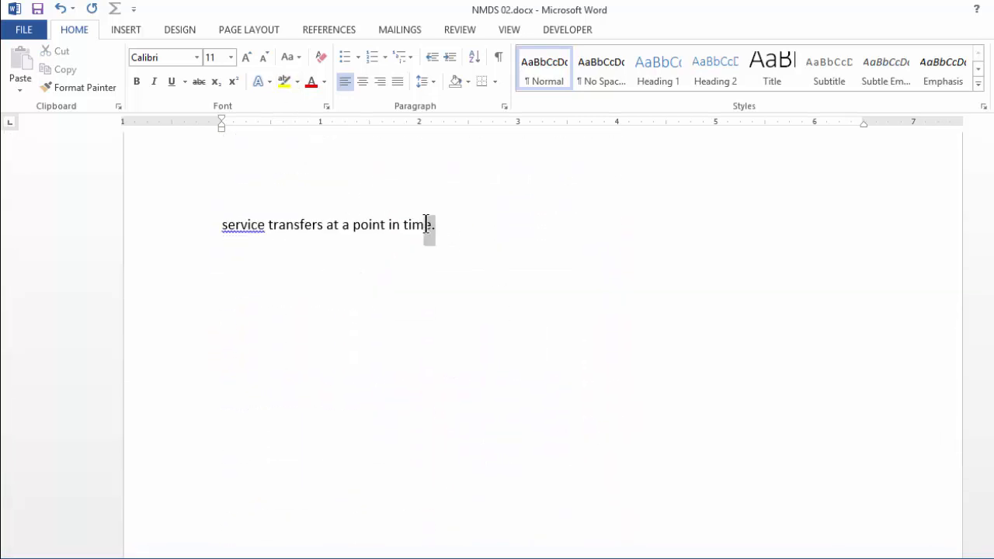
click(283, 81)
scroll(605, 331, up, 15)
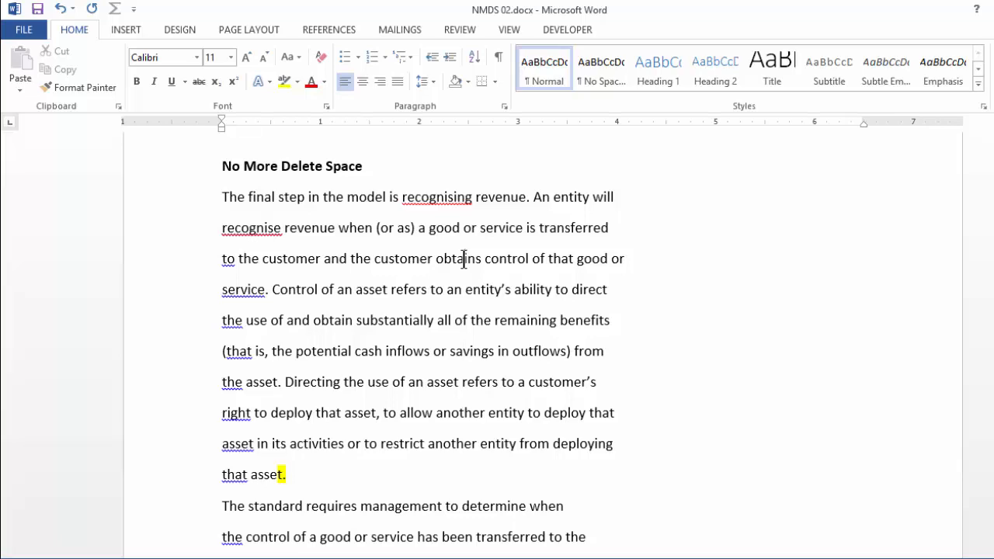
Replace every full stop followed by a paragraph mark (.^p) with ".|" throughout the document.
key(ctrl+a)
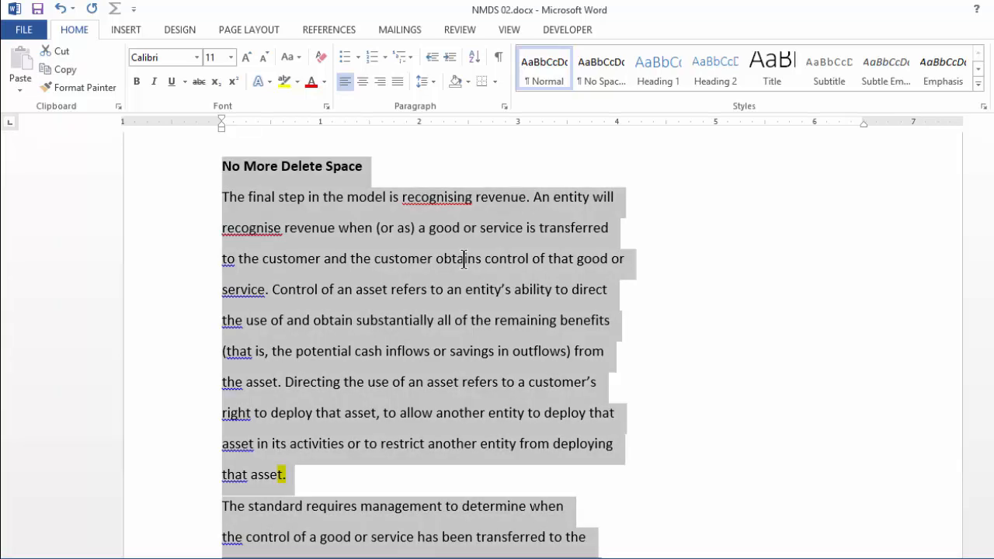
key(ctrl+h)
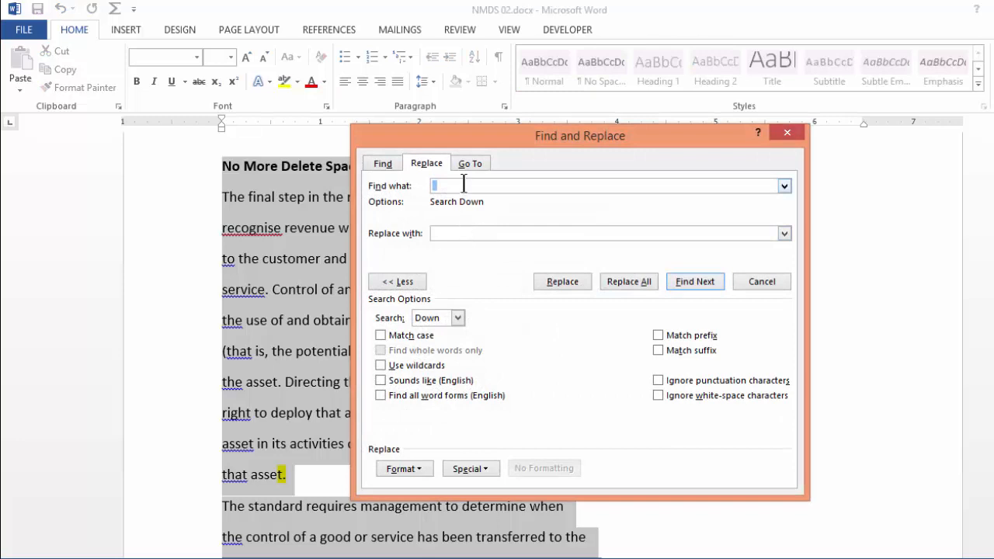
click(469, 468)
click(505, 70)
drag(431, 185, 407, 189)
click(599, 233)
click(634, 276)
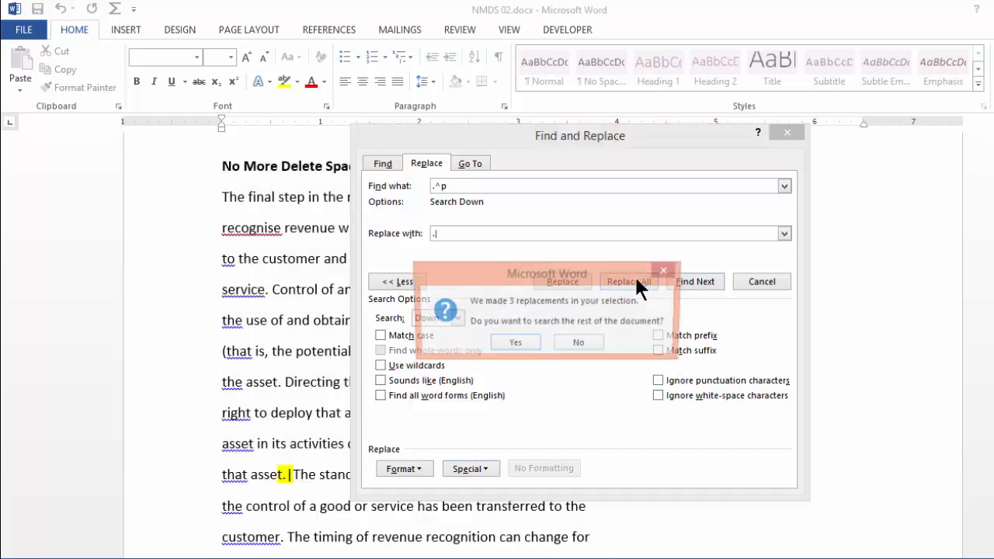
click(501, 342)
click(536, 341)
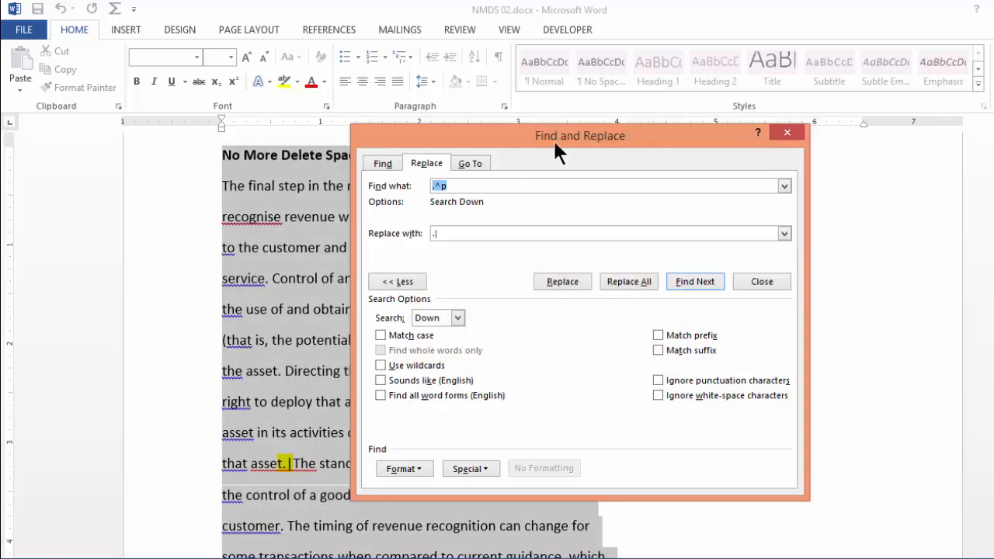
Replace all remaining paragraph marks (^p) in the document with a single space.
drag(553, 139, 833, 117)
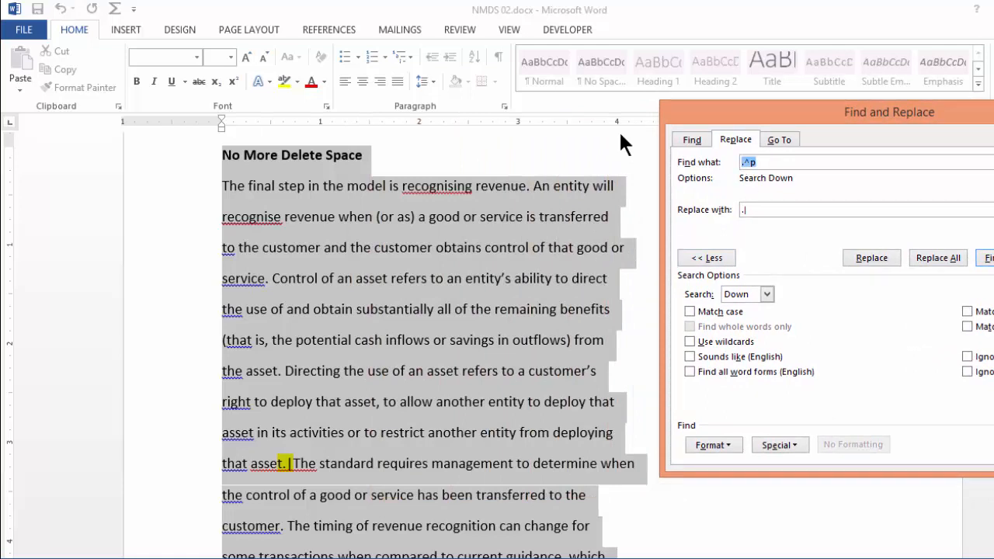
click(792, 444)
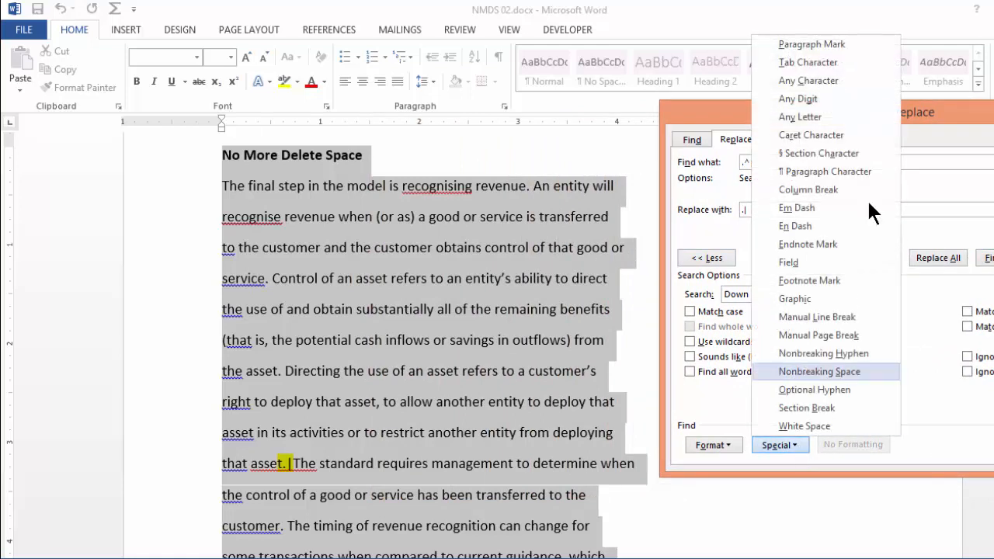
click(812, 43)
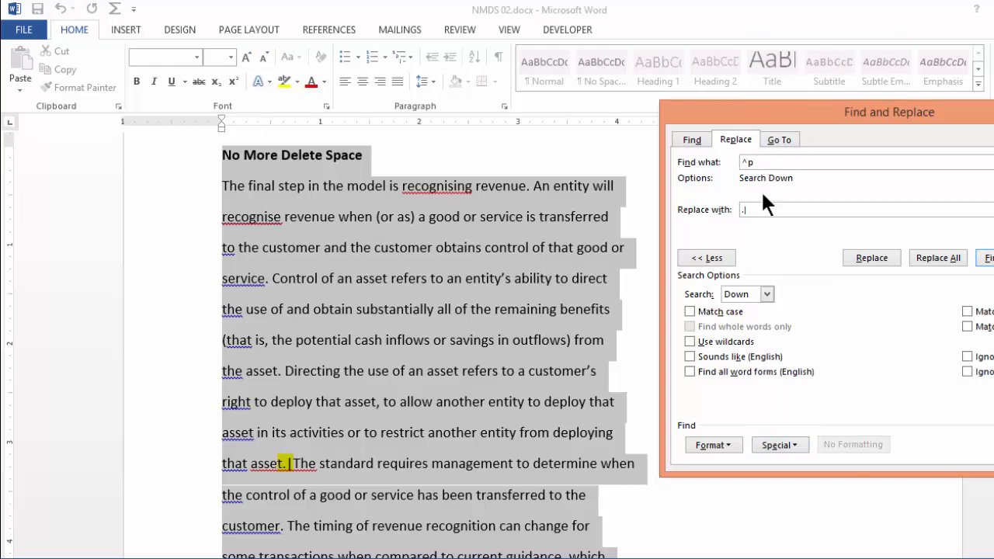
click(750, 210)
key(BackSpace)
click(932, 255)
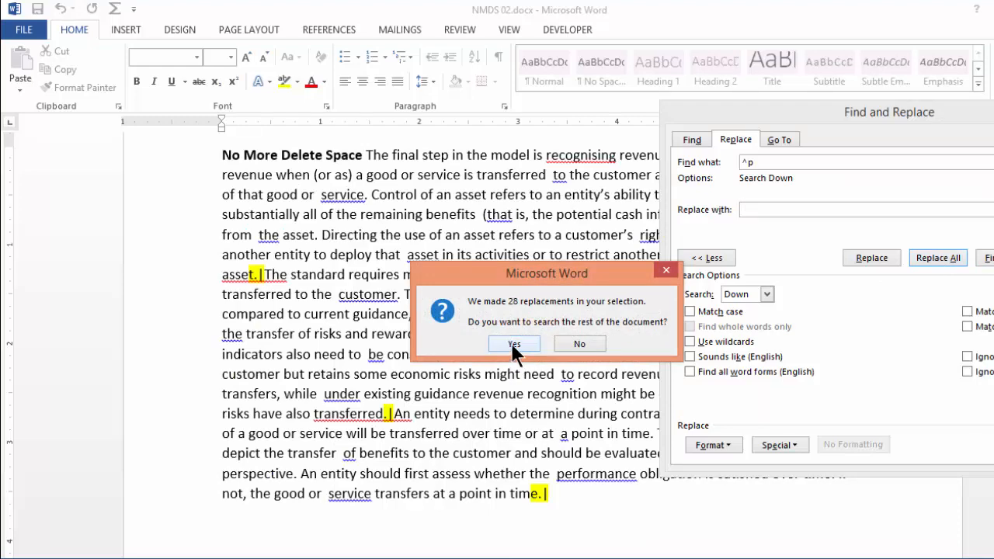
click(511, 340)
click(532, 335)
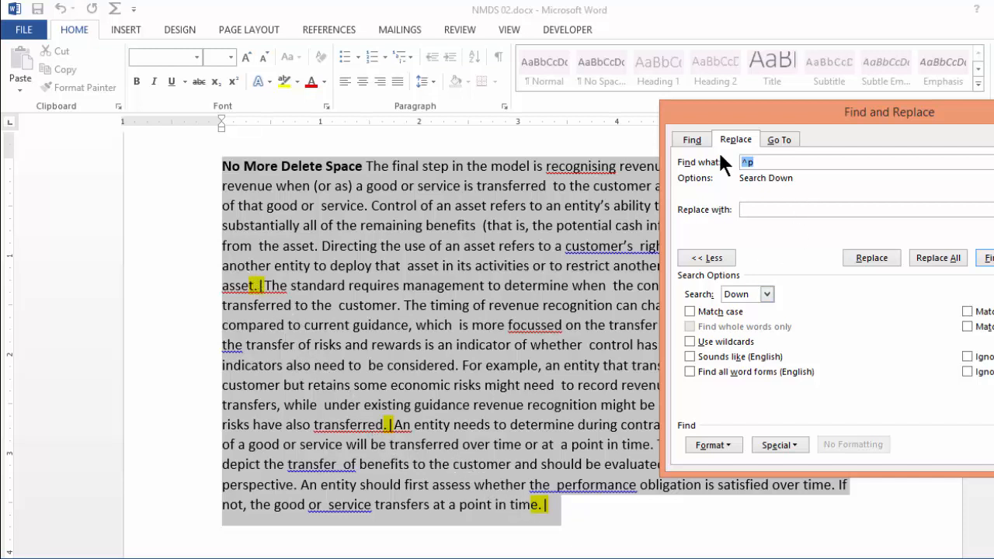
Replace every "|" marker in the document with a paragraph mark (^p).
key(BackSpace)
text(|)
click(757, 212)
text(^p)
click(930, 255)
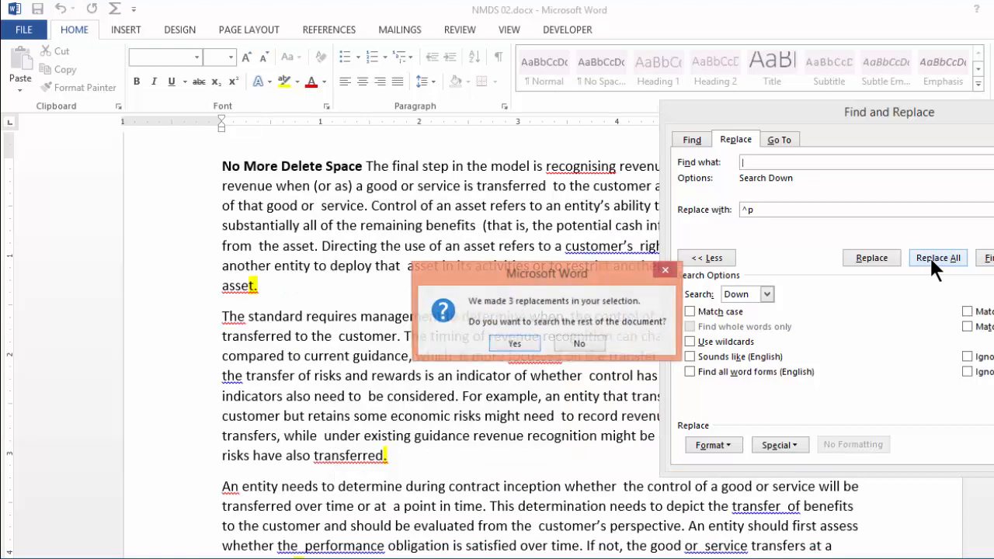
click(523, 348)
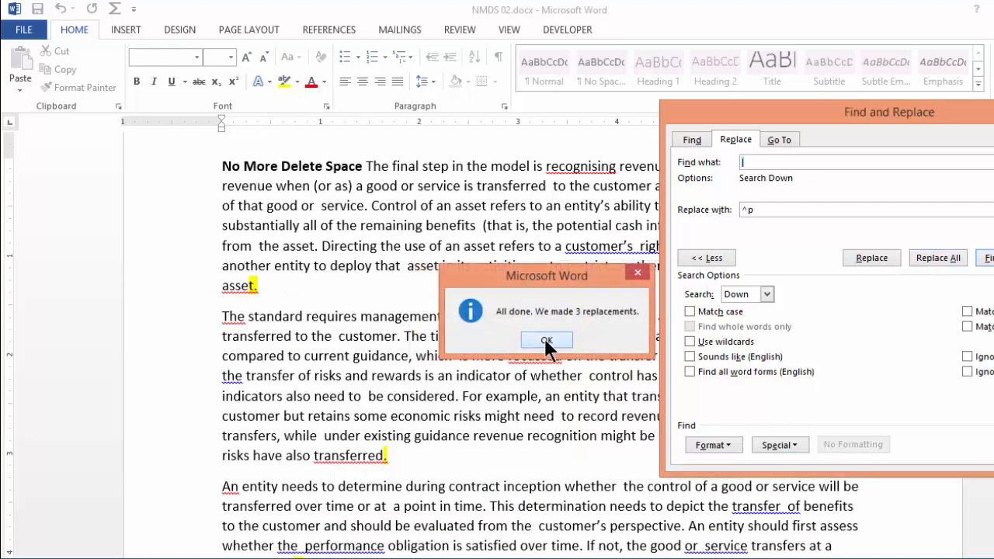
click(544, 338)
Replace all double spaces in the document with single spaces, moving the Find and Replace dialog clear of the opening lines.
drag(786, 114, 863, 143)
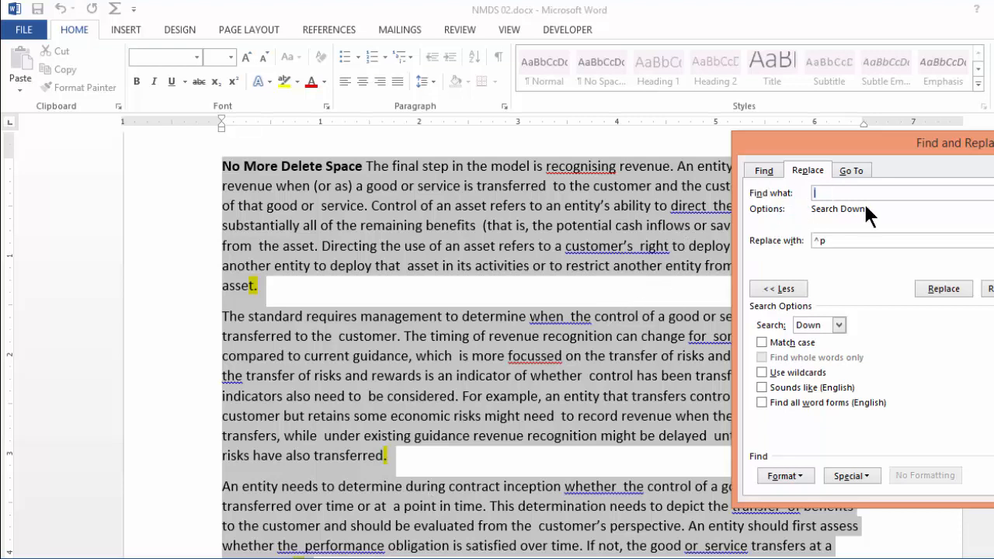
drag(827, 240, 706, 228)
key(Delete)
click(986, 290)
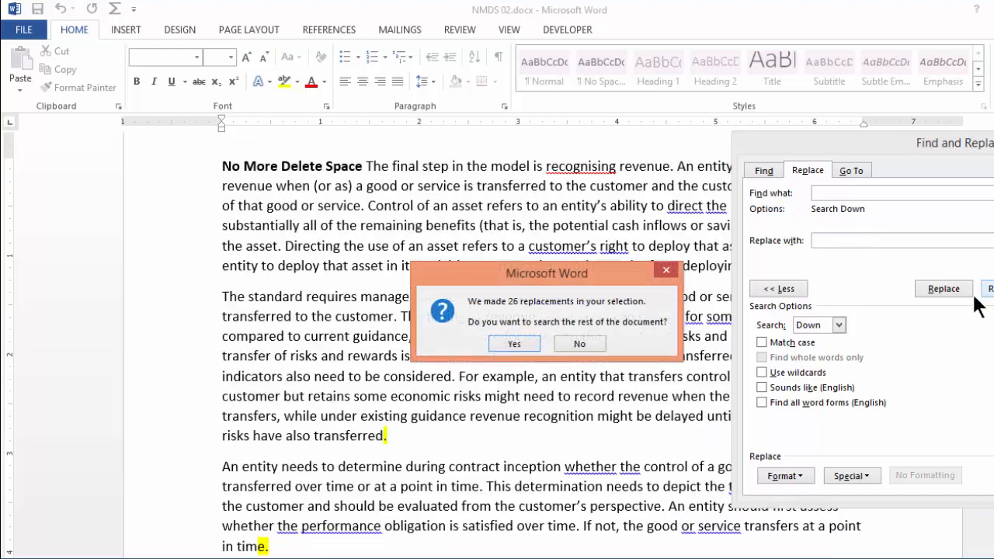
click(502, 339)
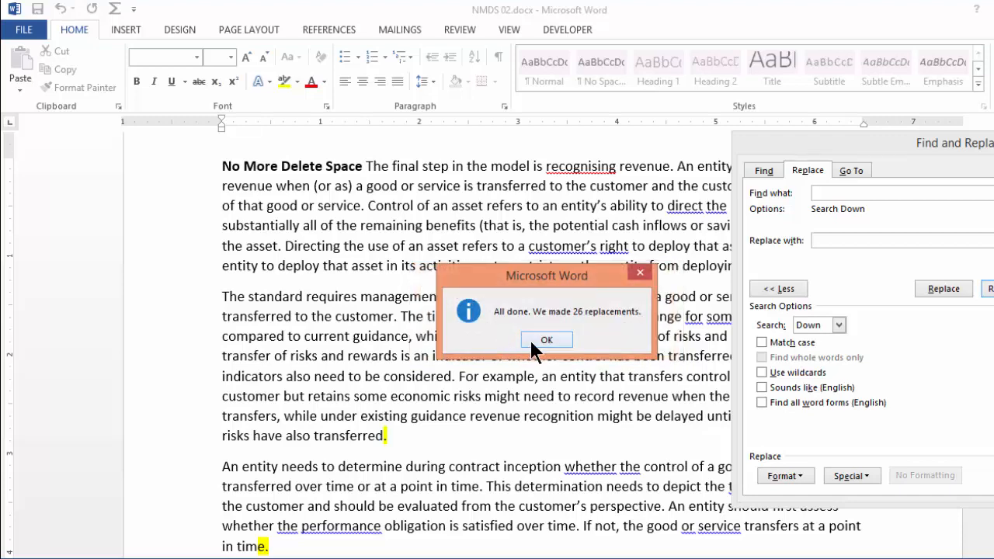
click(530, 339)
drag(803, 148, 337, 112)
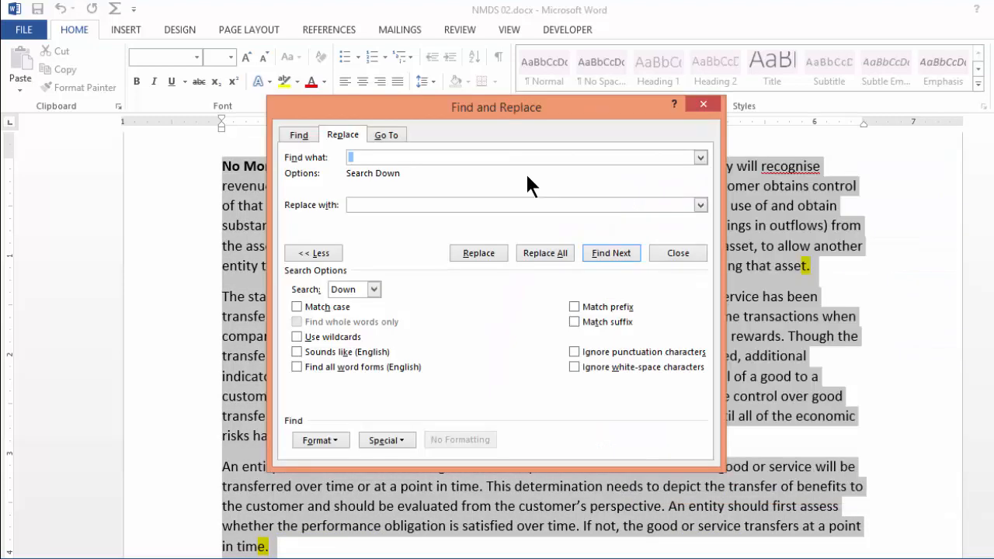
drag(489, 105, 483, 255)
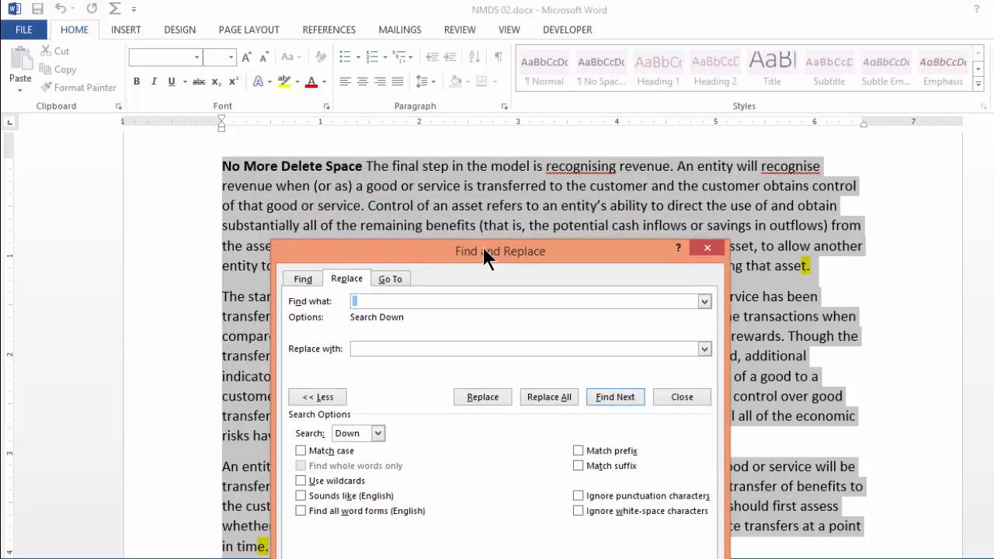